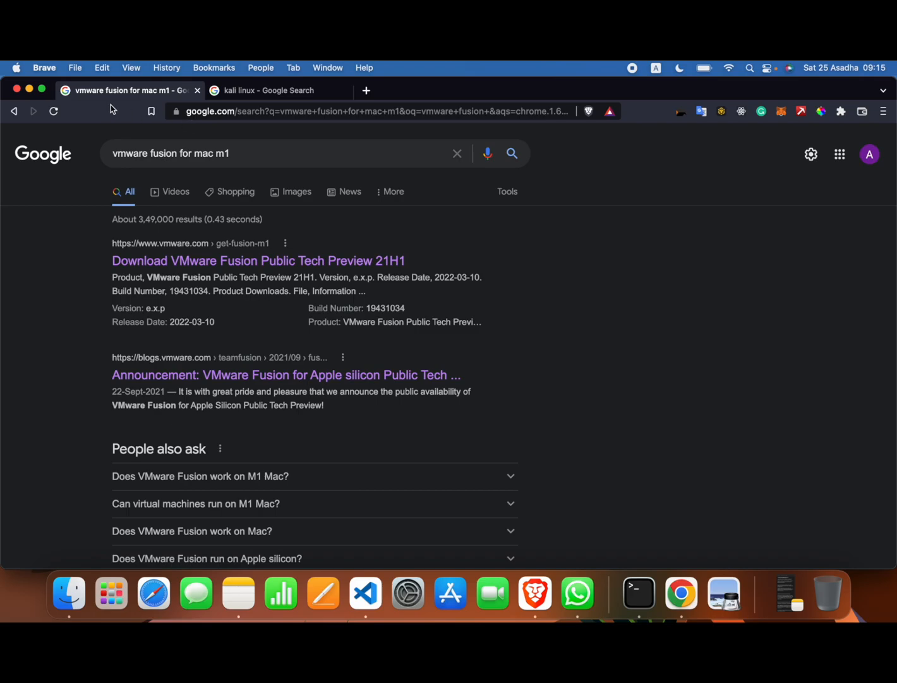
Open the 'Announcement: VMware Fusion for Apple silicon Public Tech Preview' blog result
{"action": "left_click_drag", "start_coordinate": [248, 155], "coordinate": [93, 158]}
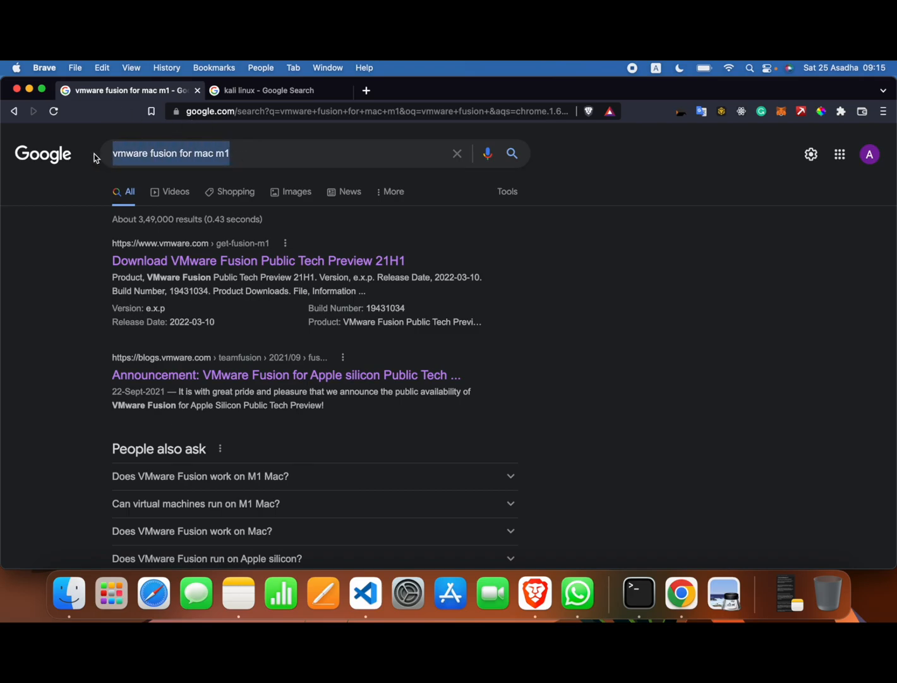
{"action": "left_click", "coordinate": [237, 376]}
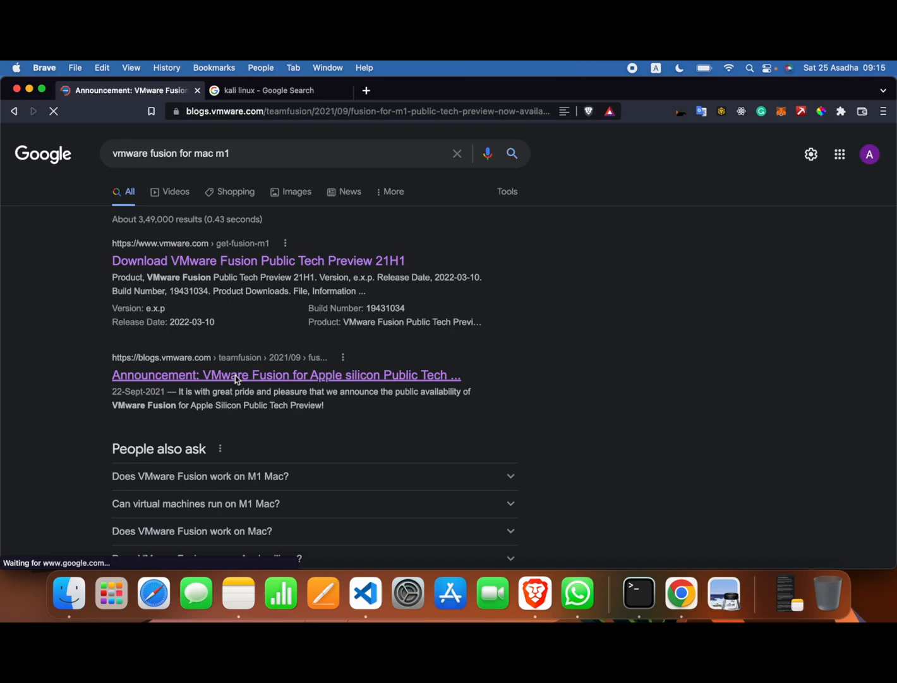
Follow 'Download Fusion for Apple Silicon Now' and highlight the VMware-Fusion-e.x.p-19431034_arm64.dmg file name
{"action": "scroll", "coordinate": [393, 435], "scroll_direction": "down", "scroll_amount": 10}
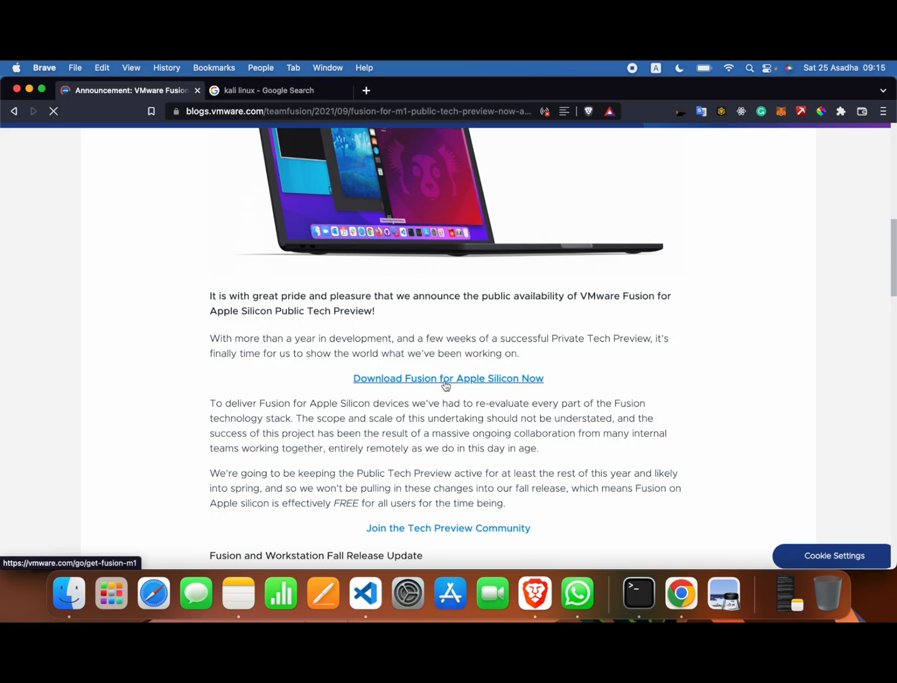
{"action": "left_click", "coordinate": [410, 381]}
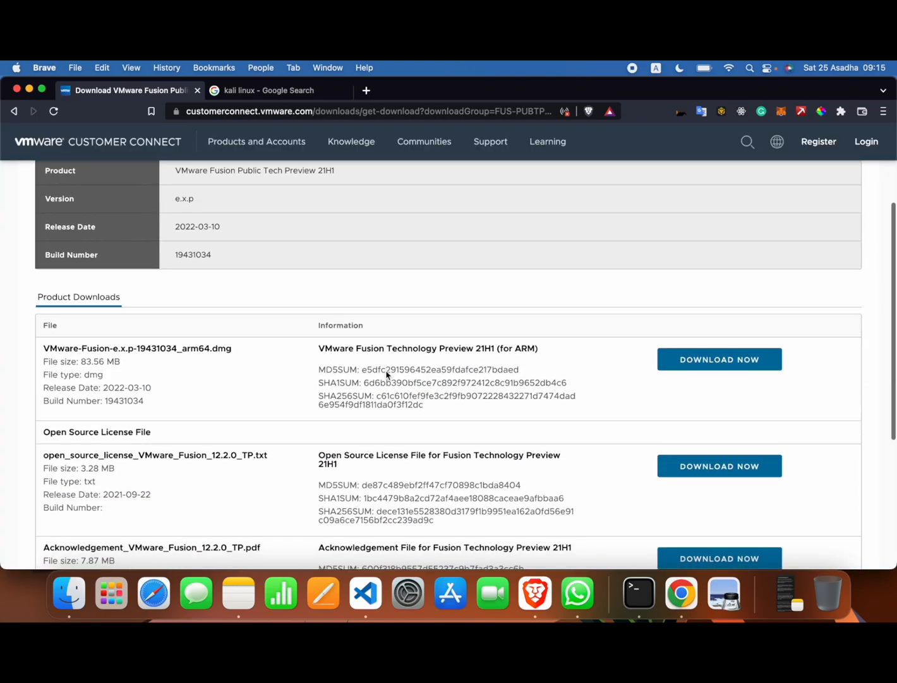
{"action": "left_click_drag", "start_coordinate": [246, 352], "coordinate": [43, 350]}
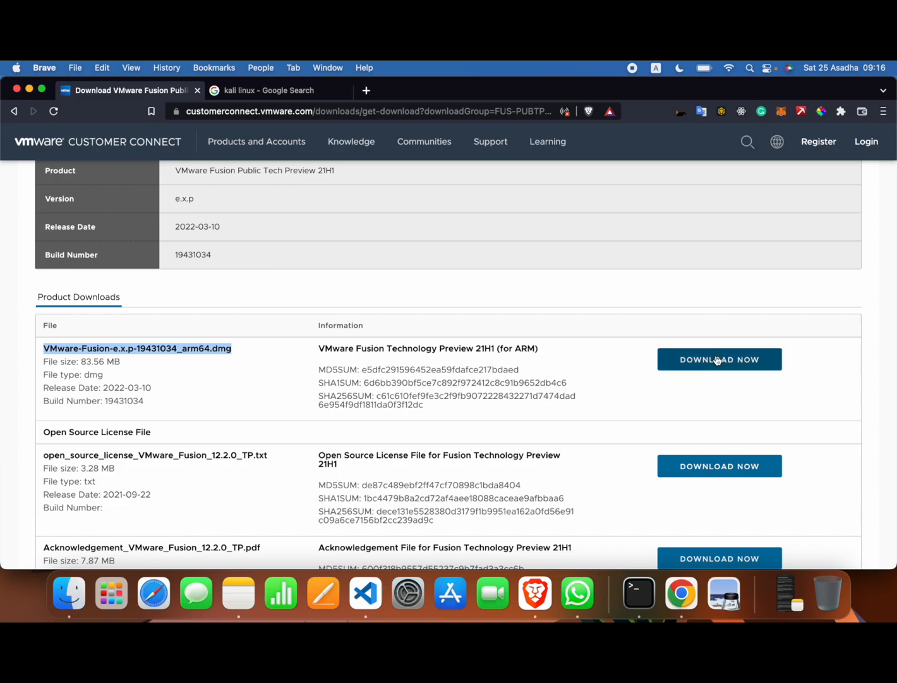
Open the Get Kali download page from the kali linux search results
{"action": "left_click", "coordinate": [270, 91]}
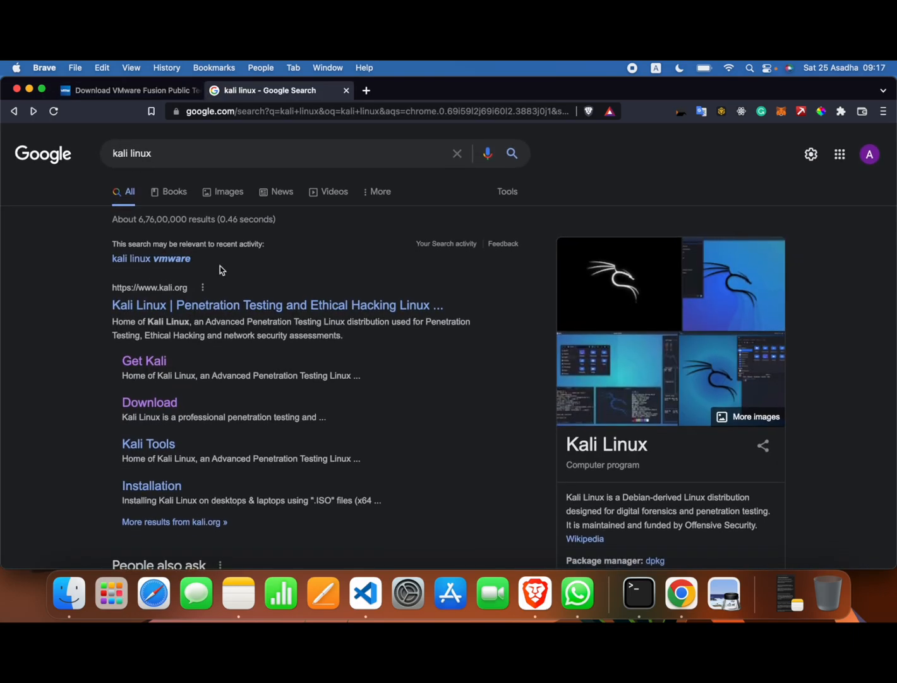
{"action": "left_click", "coordinate": [183, 256]}
{"action": "left_click", "coordinate": [157, 363]}
{"action": "scroll", "coordinate": [431, 461], "scroll_direction": "down", "scroll_amount": 15}
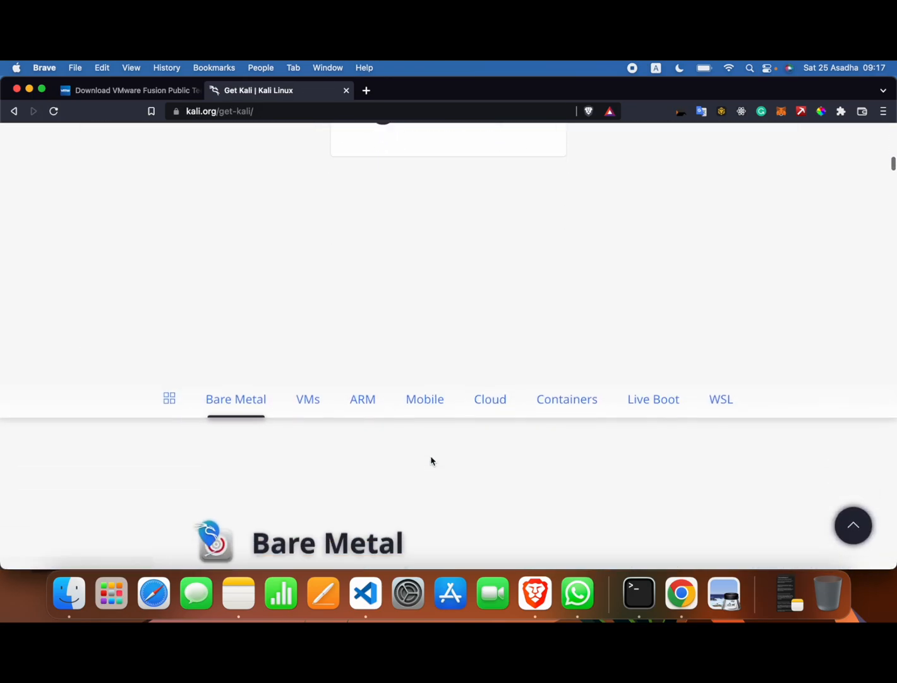
{"action": "scroll", "coordinate": [432, 461], "scroll_direction": "down", "scroll_amount": 6}
{"action": "scroll", "coordinate": [432, 461], "scroll_direction": "up", "scroll_amount": 1}
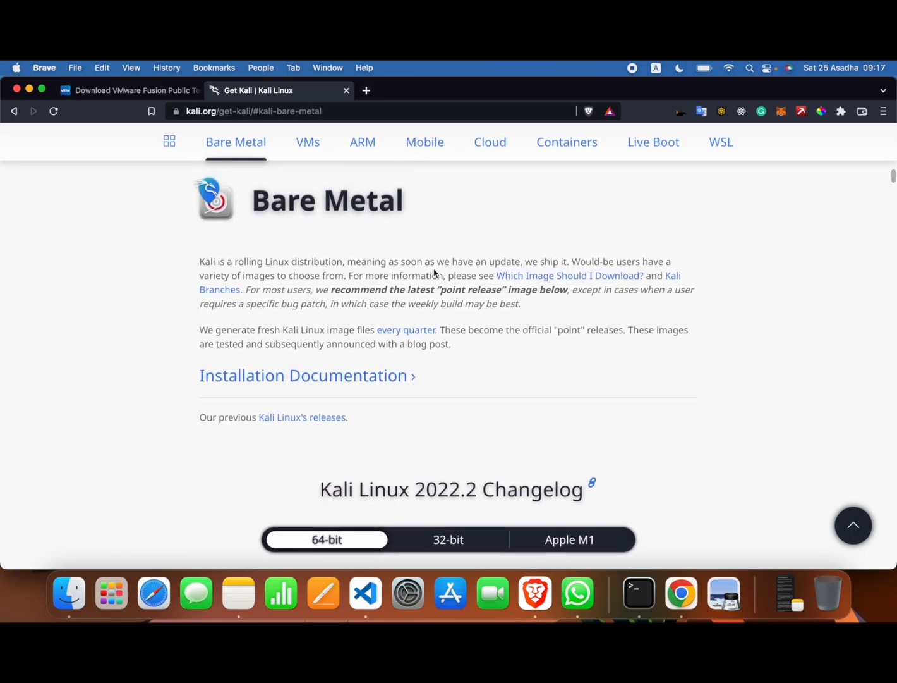
{"action": "scroll", "coordinate": [473, 330], "scroll_direction": "down", "scroll_amount": 5}
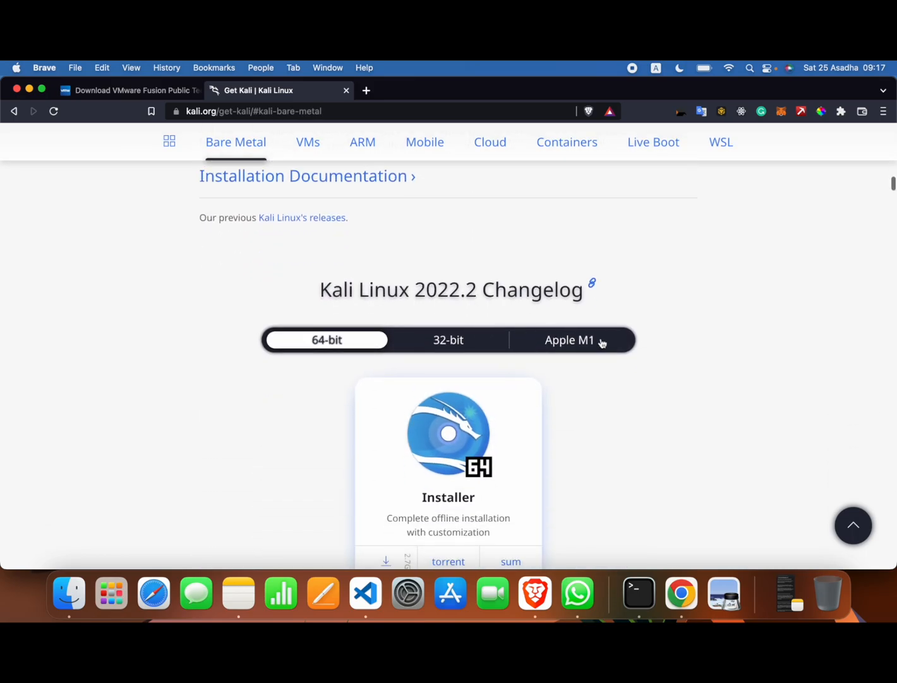
Show the Kali 2022.2 Apple M1 images (Weekly, Installer, NetInstaller), glancing back at the VMware download page
{"action": "left_click", "coordinate": [586, 340]}
{"action": "scroll", "coordinate": [587, 341], "scroll_direction": "down", "scroll_amount": 3}
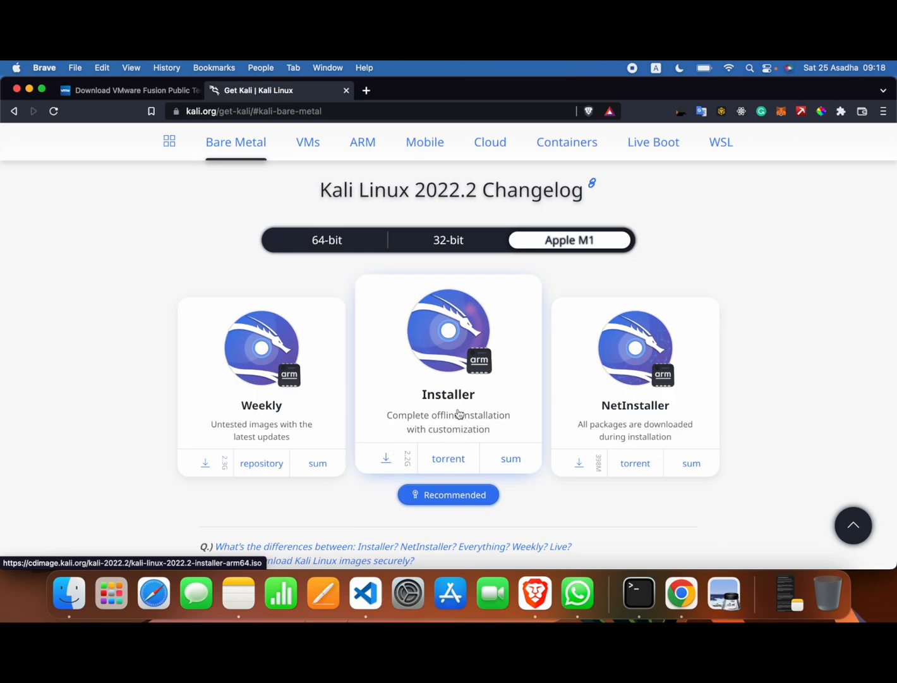
{"action": "left_click", "coordinate": [144, 89]}
{"action": "left_click", "coordinate": [259, 91]}
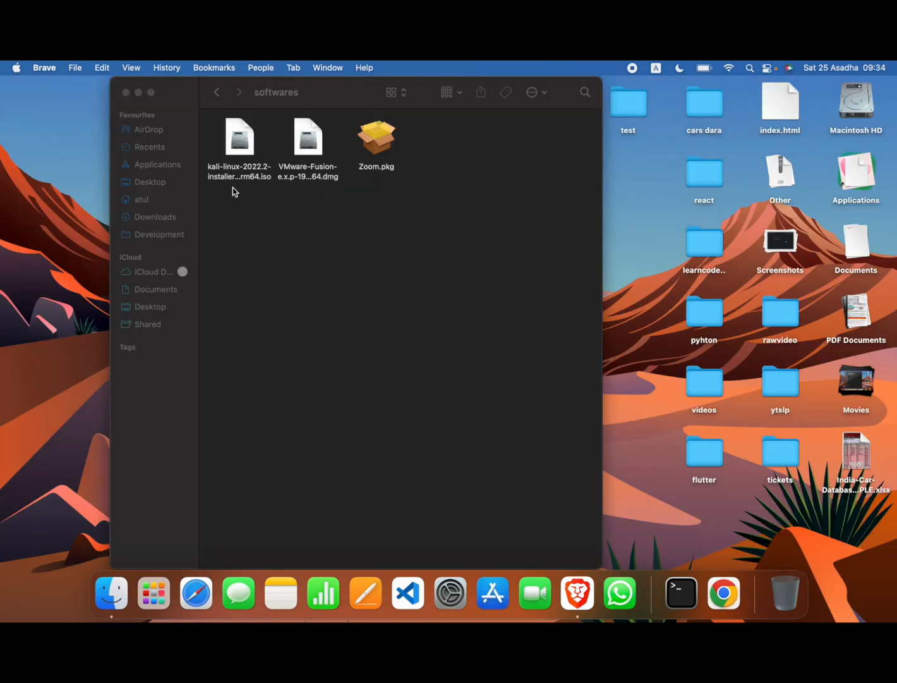
Open the VMware-Fusion dmg, launch Fusion Tech Preview and authorize it with the administrator password
{"action": "left_click", "coordinate": [315, 158]}
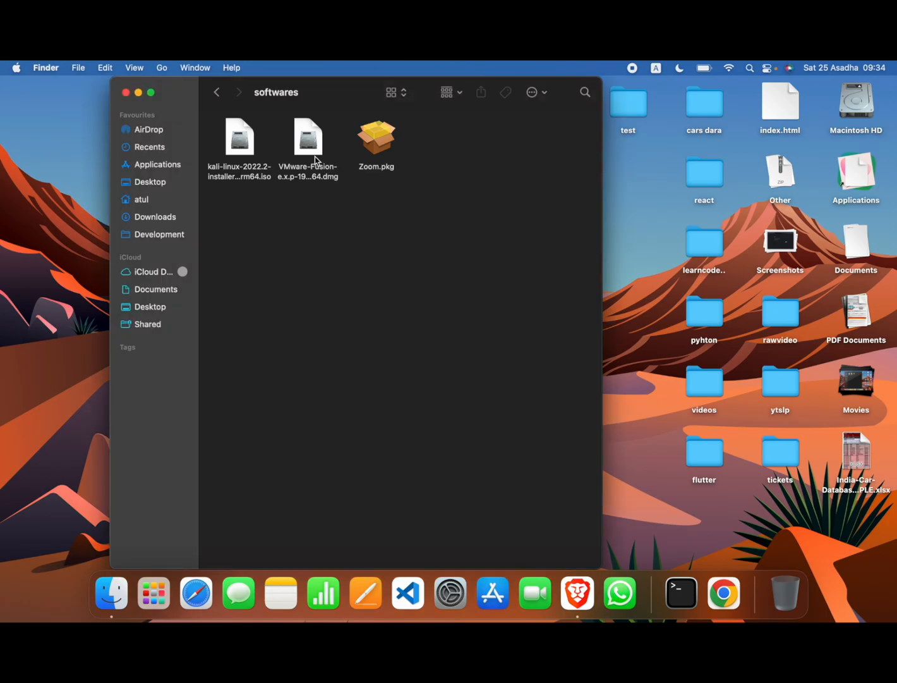
{"action": "left_click", "coordinate": [312, 148]}
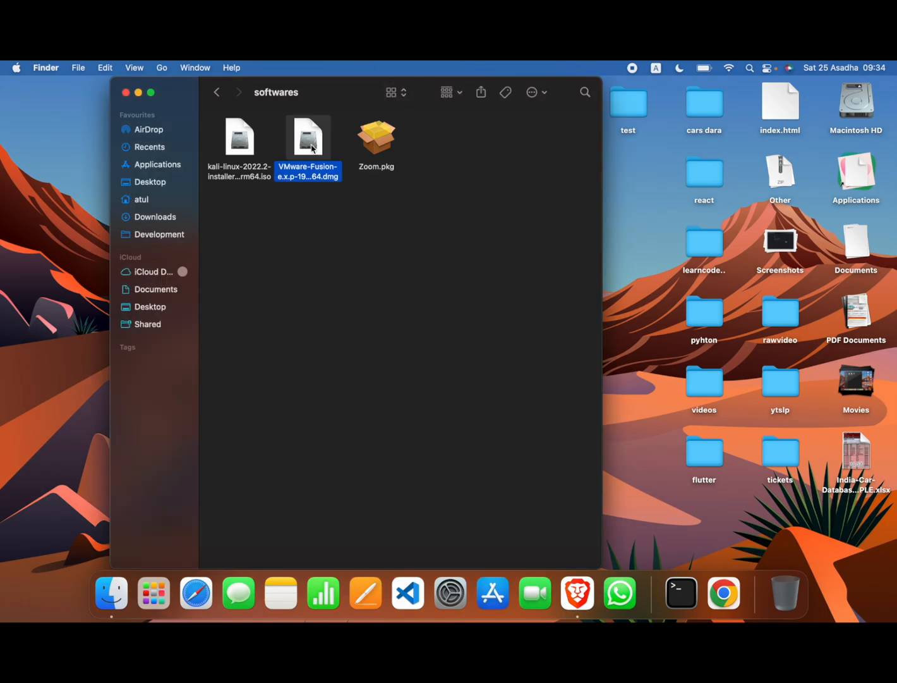
{"action": "double_click", "coordinate": [312, 148]}
{"action": "double_click", "coordinate": [211, 220]}
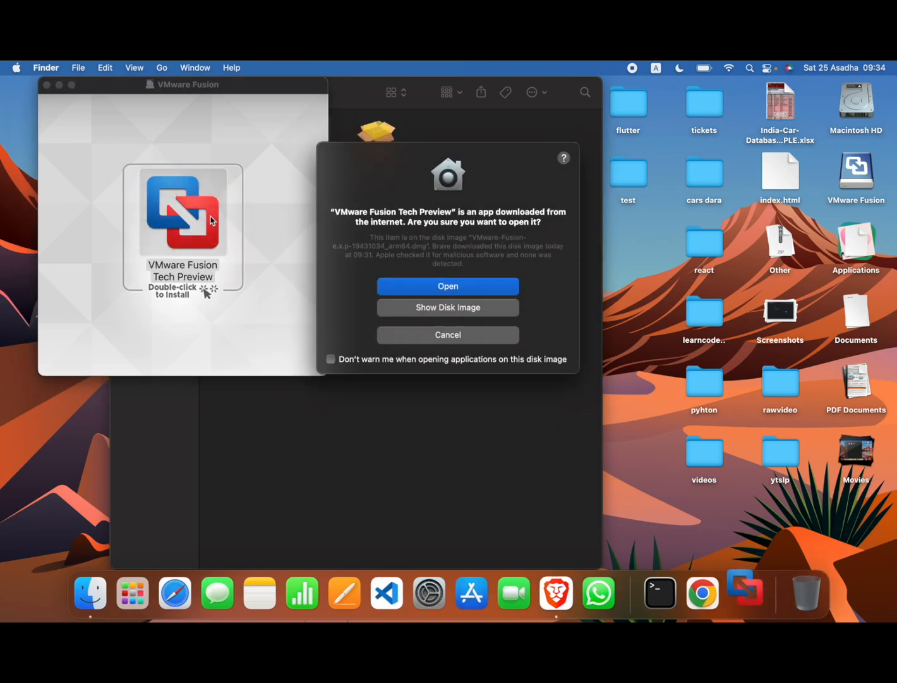
{"action": "left_click", "coordinate": [471, 288]}
{"action": "type", "text": "•••••••"}
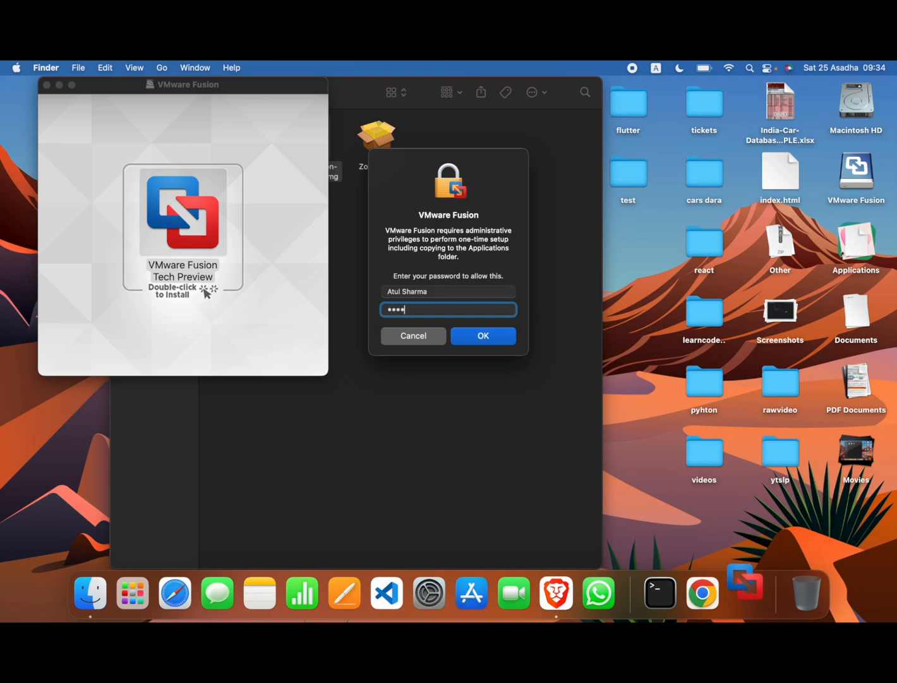
{"action": "key", "text": "Return"}
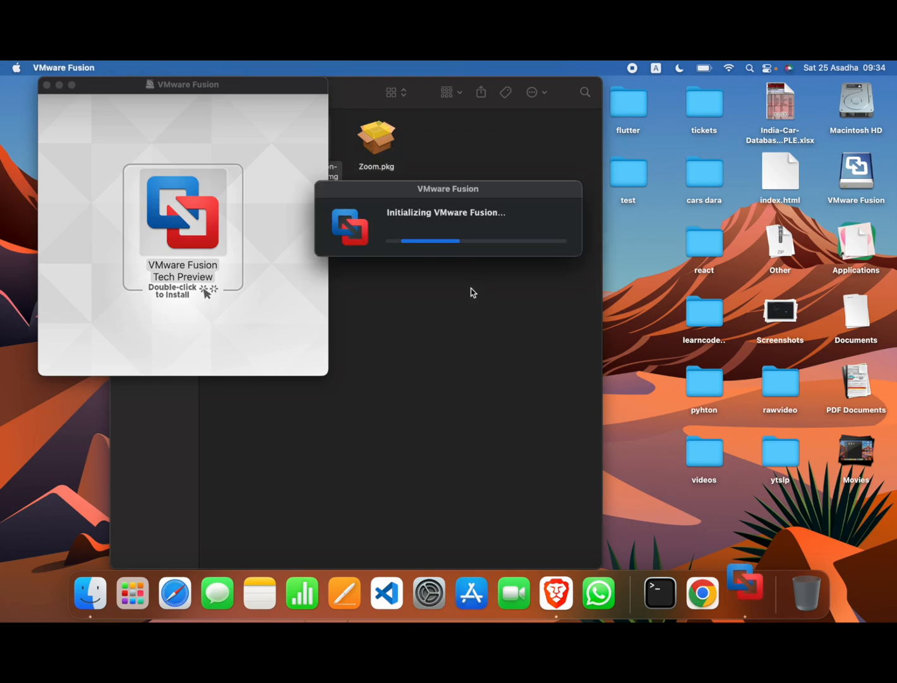
{"action": "left_click", "coordinate": [113, 69]}
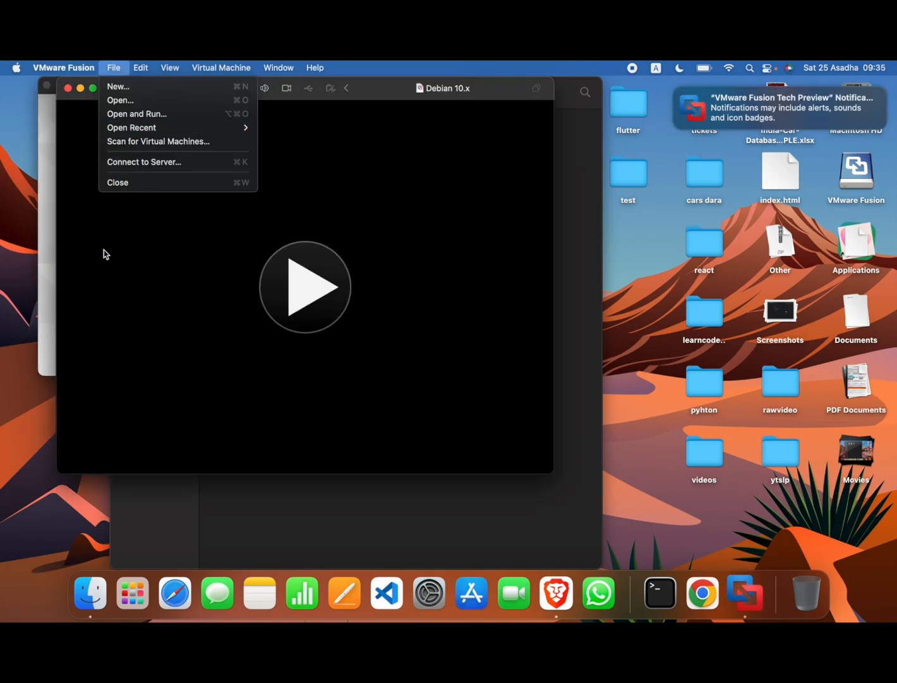
{"action": "left_click", "coordinate": [105, 254]}
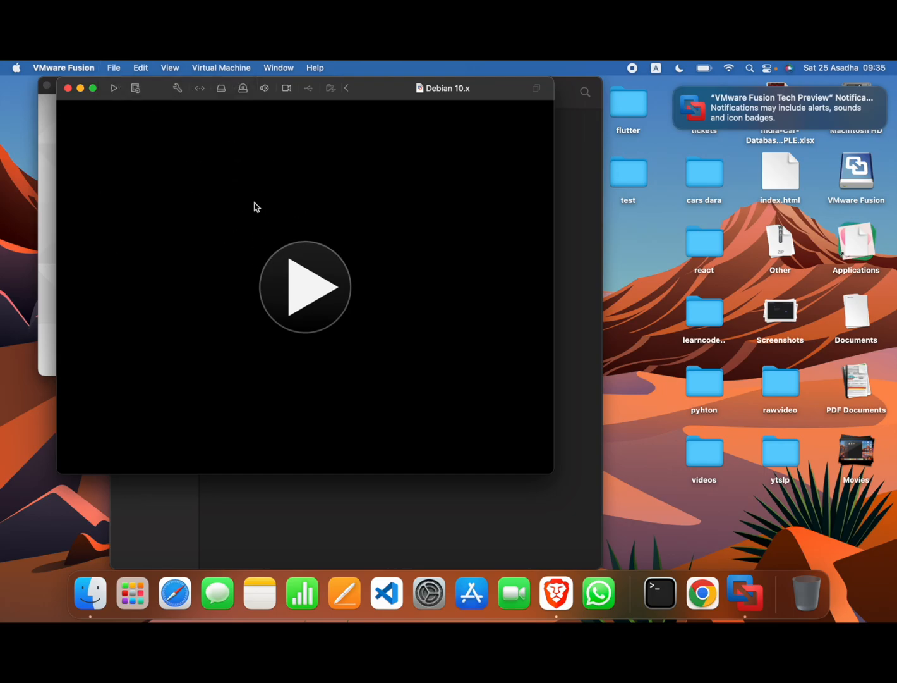
Start a new virtual machine and drag kali-linux-2022.2-installer-arm64.iso into the setup dialog
{"action": "left_click", "coordinate": [120, 67]}
{"action": "left_click", "coordinate": [122, 90]}
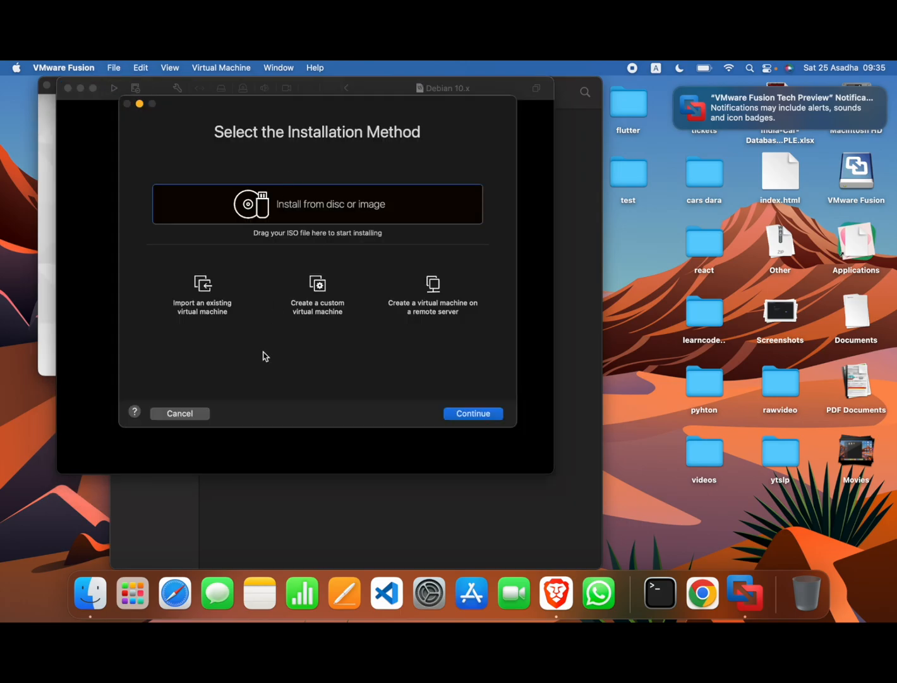
{"action": "left_click", "coordinate": [90, 594]}
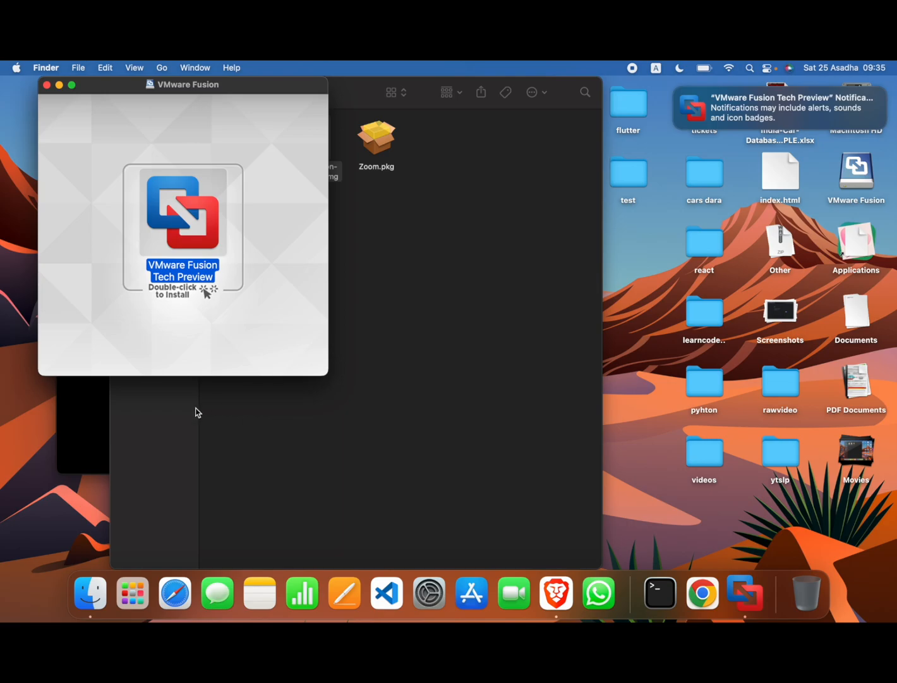
{"action": "left_click", "coordinate": [47, 85]}
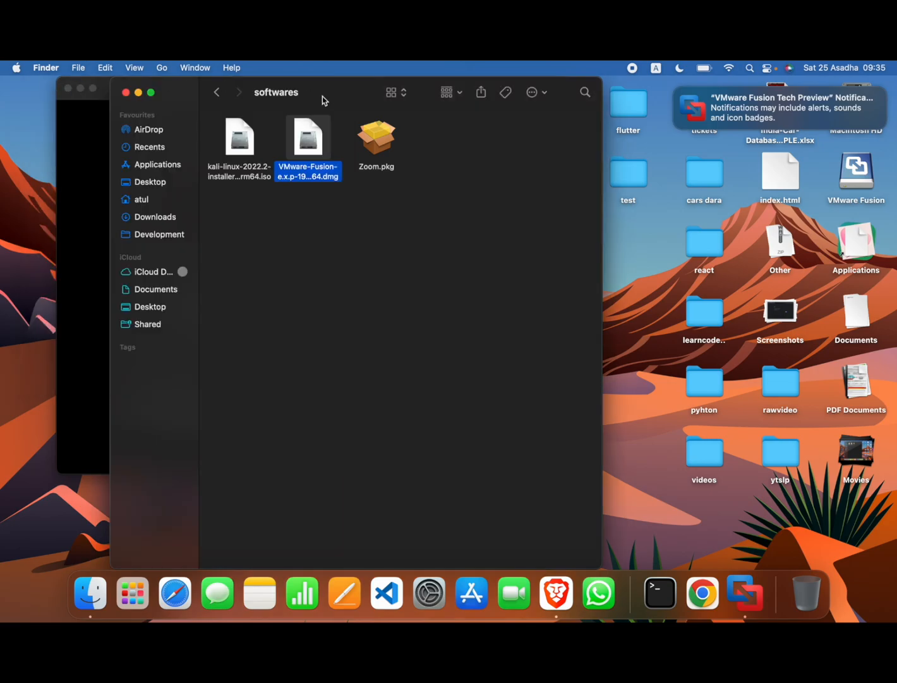
{"action": "left_click_drag", "start_coordinate": [329, 103], "coordinate": [570, 231]}
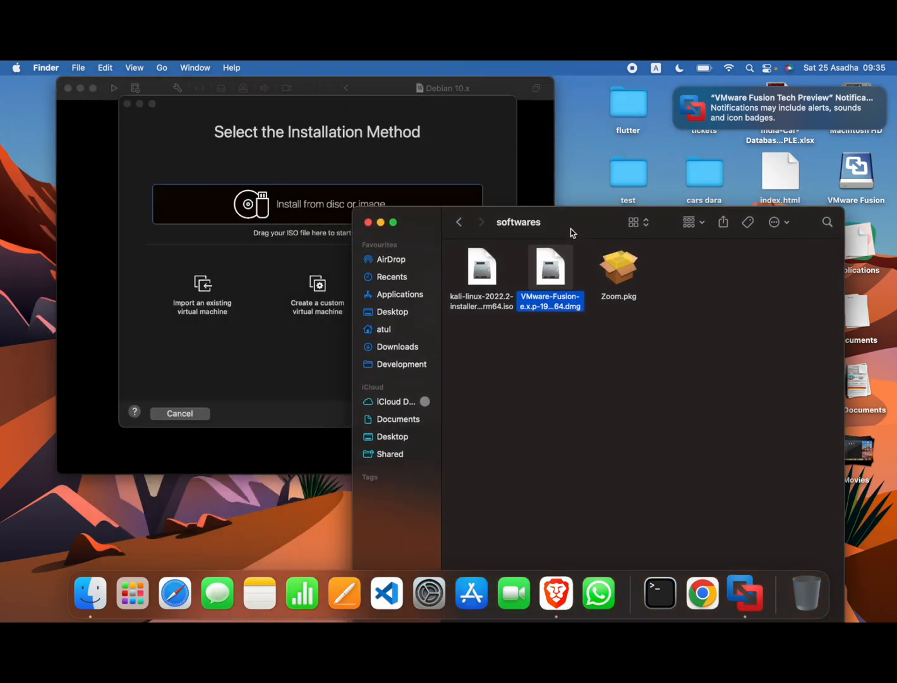
{"action": "left_click", "coordinate": [491, 285]}
{"action": "left_click_drag", "start_coordinate": [491, 288], "coordinate": [282, 254]}
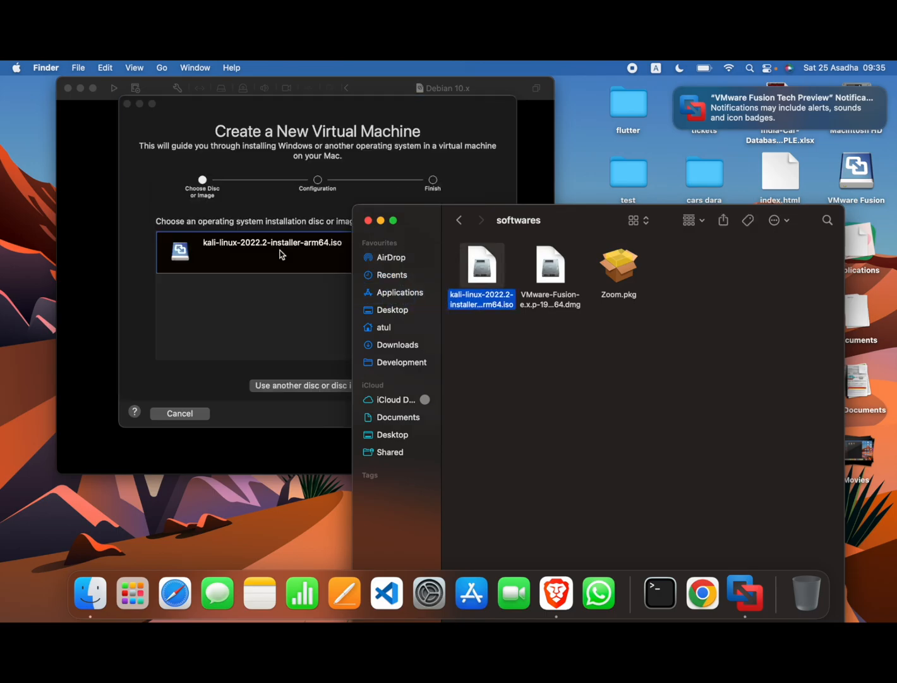
{"action": "left_click", "coordinate": [281, 303]}
Choose Debian 10.x 64-bit Arm as the guest OS, finish and save the VM
{"action": "left_click", "coordinate": [488, 414]}
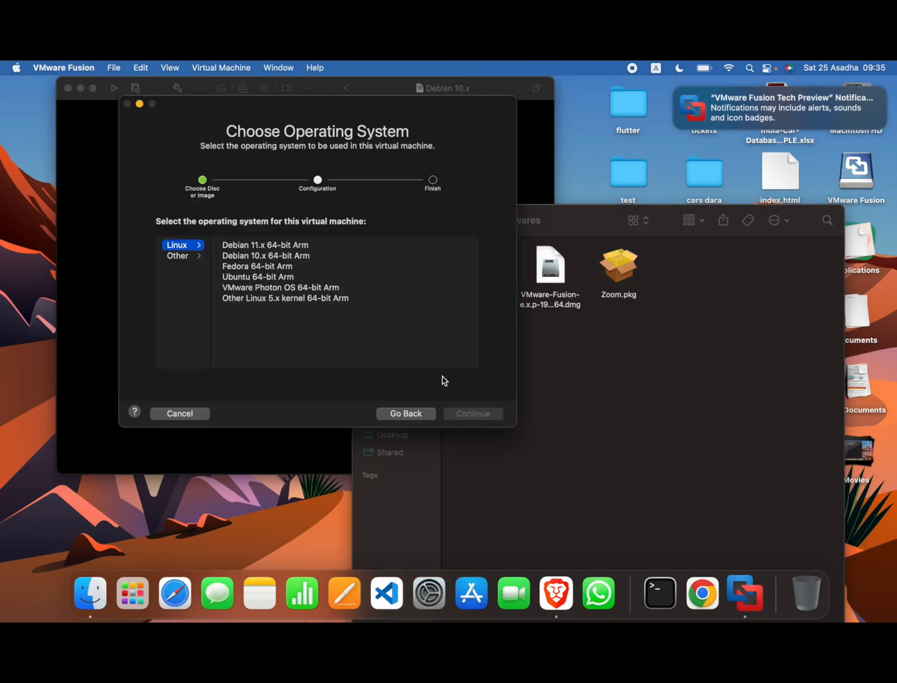
{"action": "left_click", "coordinate": [268, 257]}
{"action": "left_click", "coordinate": [476, 415]}
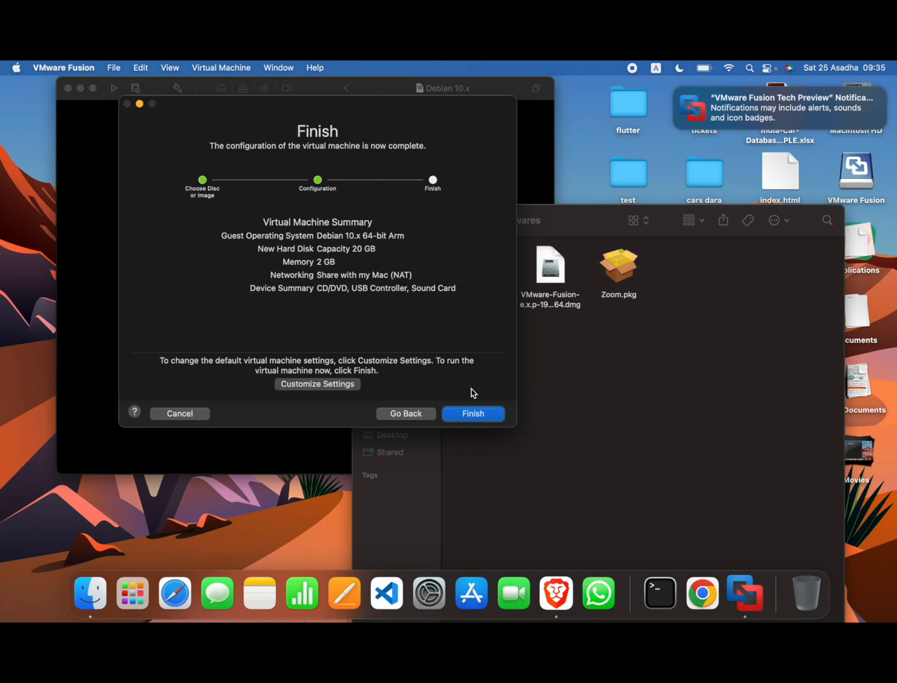
{"action": "left_click", "coordinate": [478, 412]}
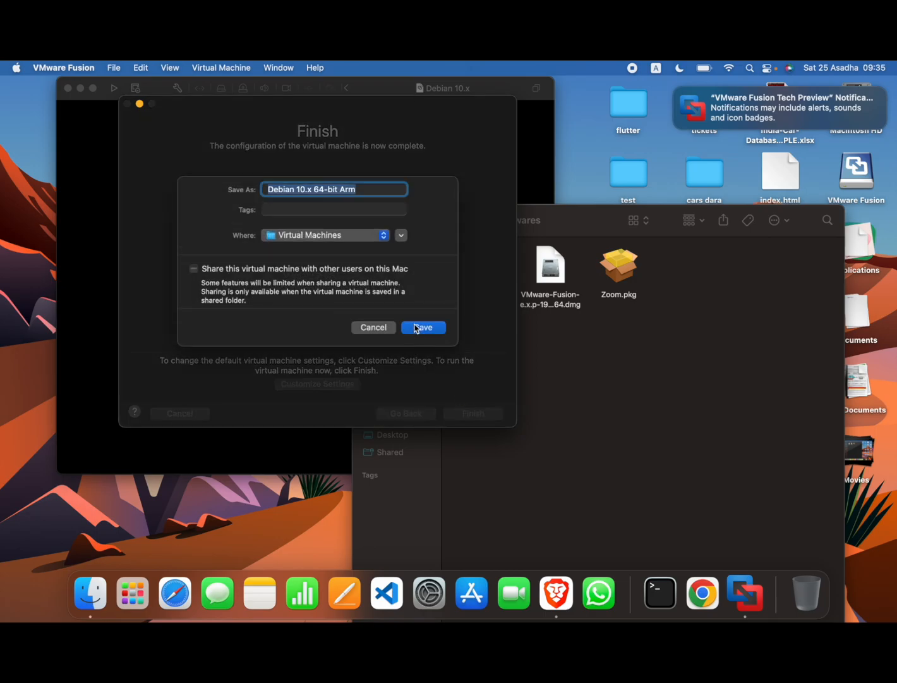
{"action": "left_click", "coordinate": [416, 327]}
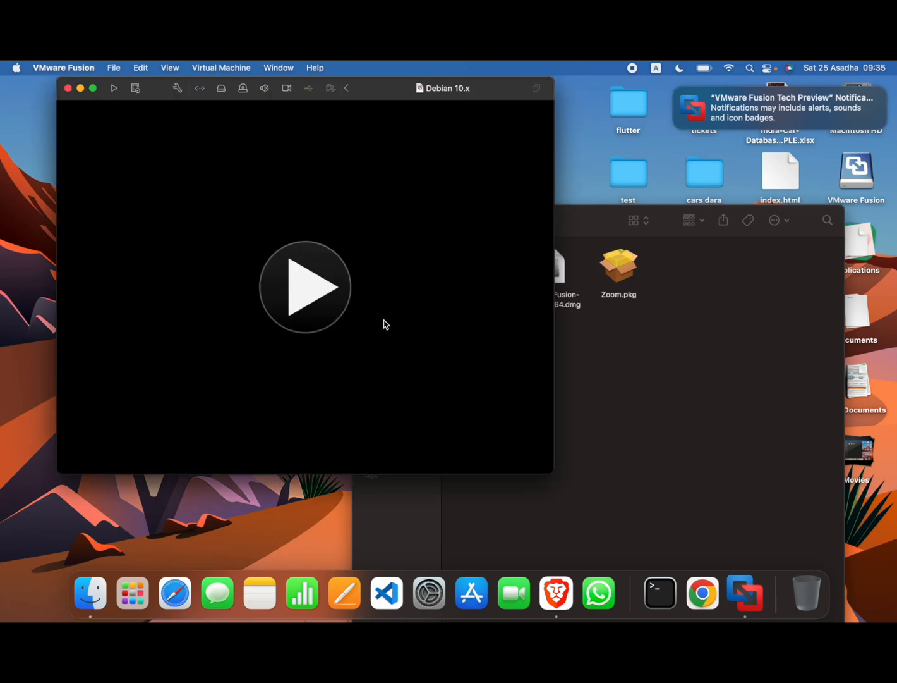
Start the Debian 10.x VM, close the duplicate window and boot Graphical install from GRUB
{"action": "left_click", "coordinate": [330, 298]}
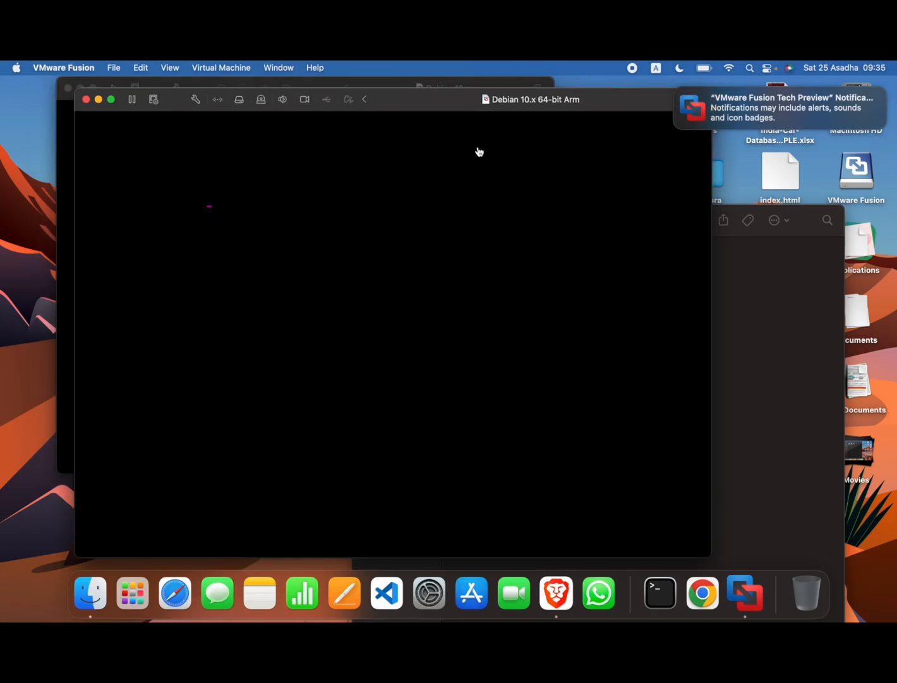
{"action": "left_click", "coordinate": [468, 83]}
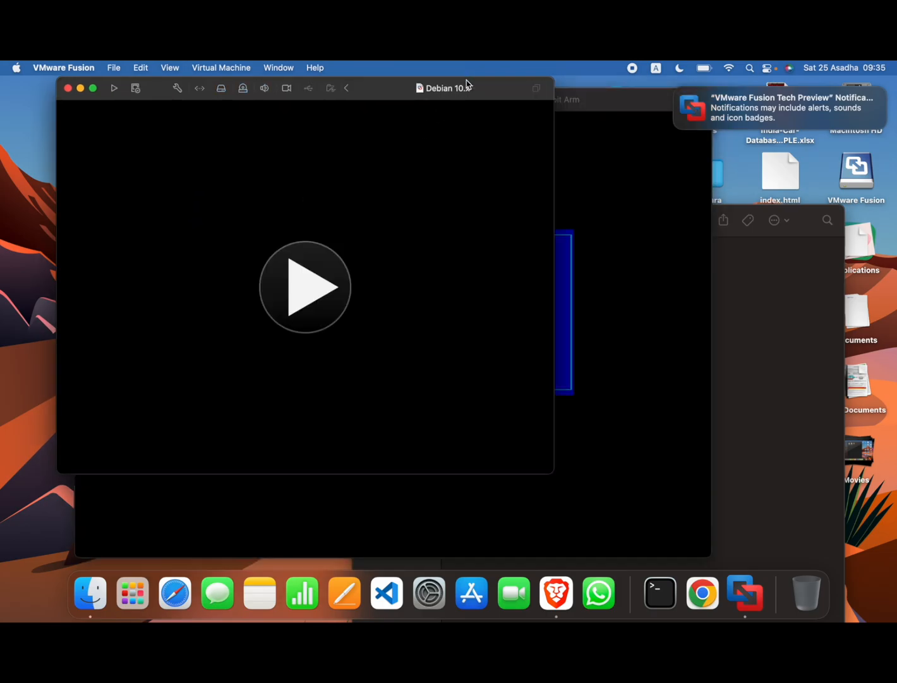
{"action": "left_click", "coordinate": [67, 87]}
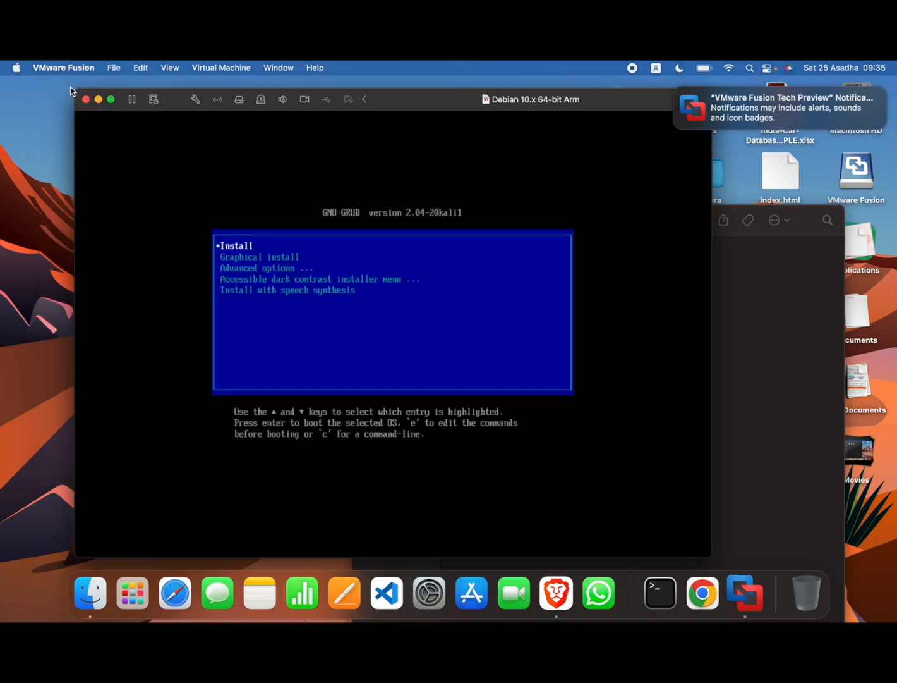
{"action": "left_click", "coordinate": [353, 229]}
{"action": "key", "text": "Down"}
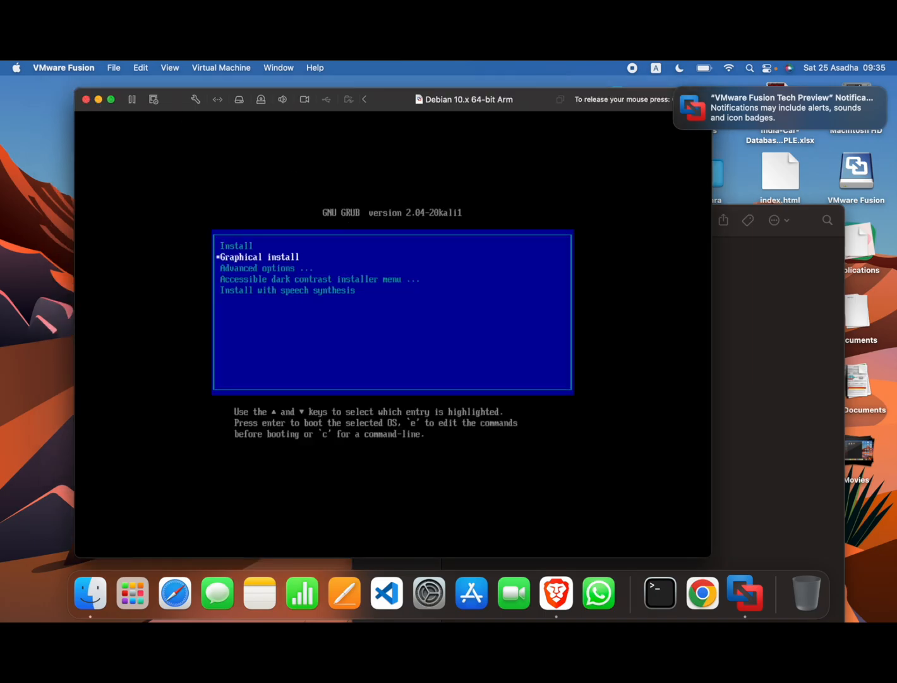
{"action": "key", "text": "Return"}
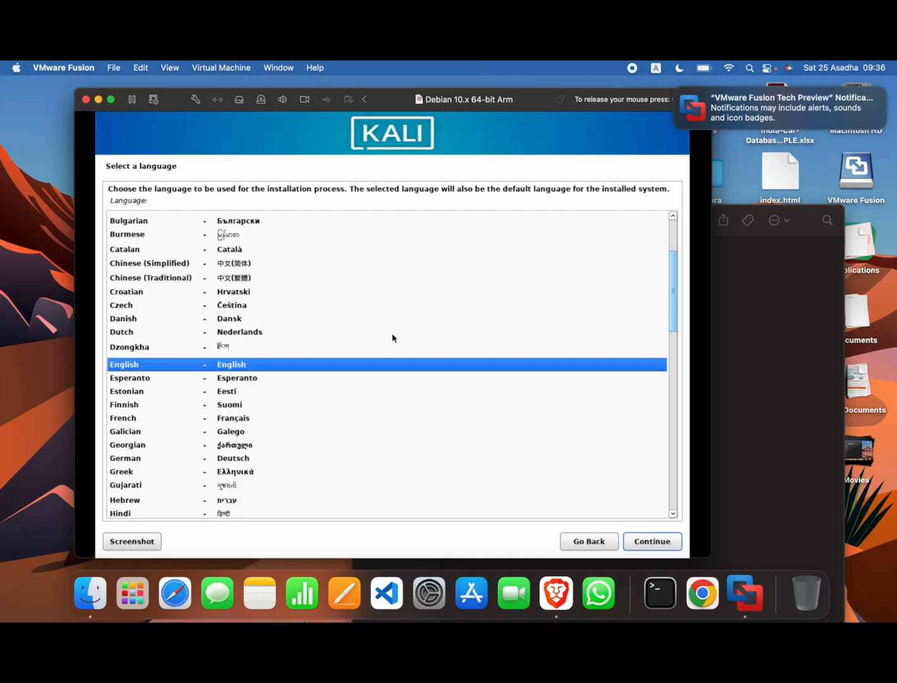
Accept English, United States, American English keymap, hostname kali and an empty domain name
{"action": "key", "text": "Return"}
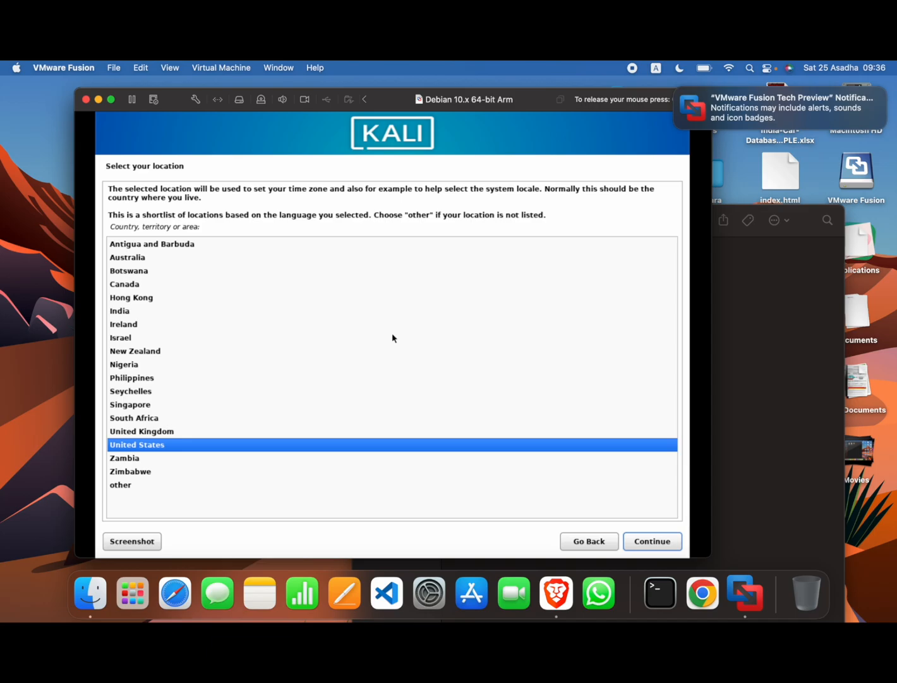
{"action": "key", "text": "Return"}
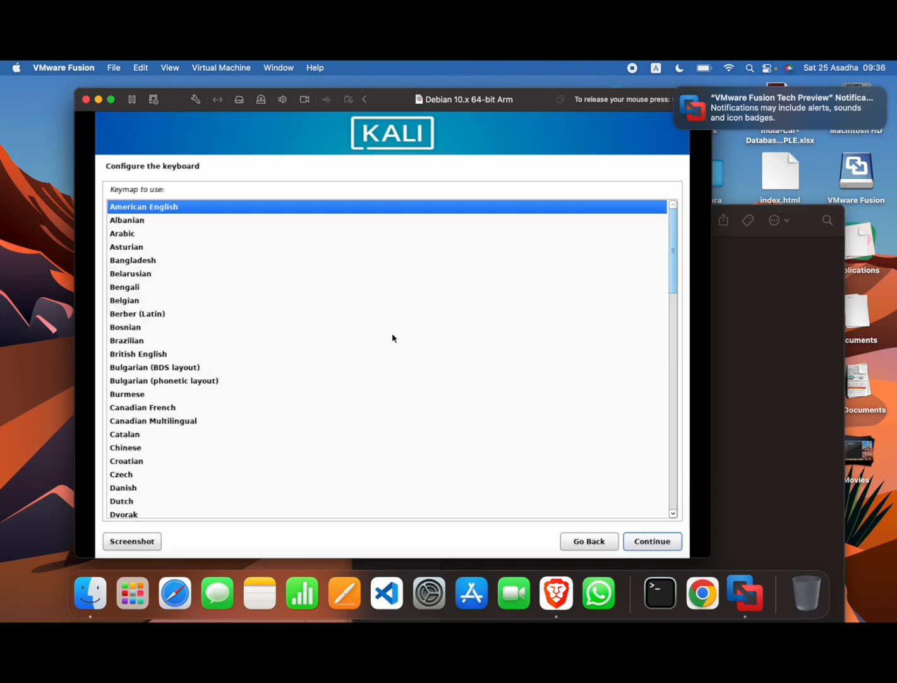
{"action": "key", "text": "Return"}
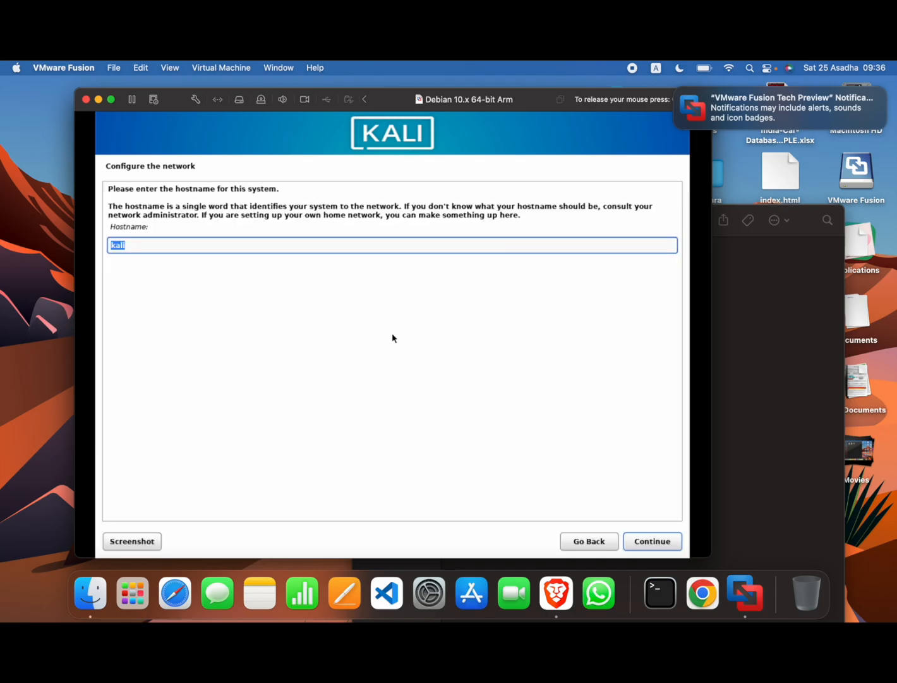
{"action": "key", "text": "Return"}
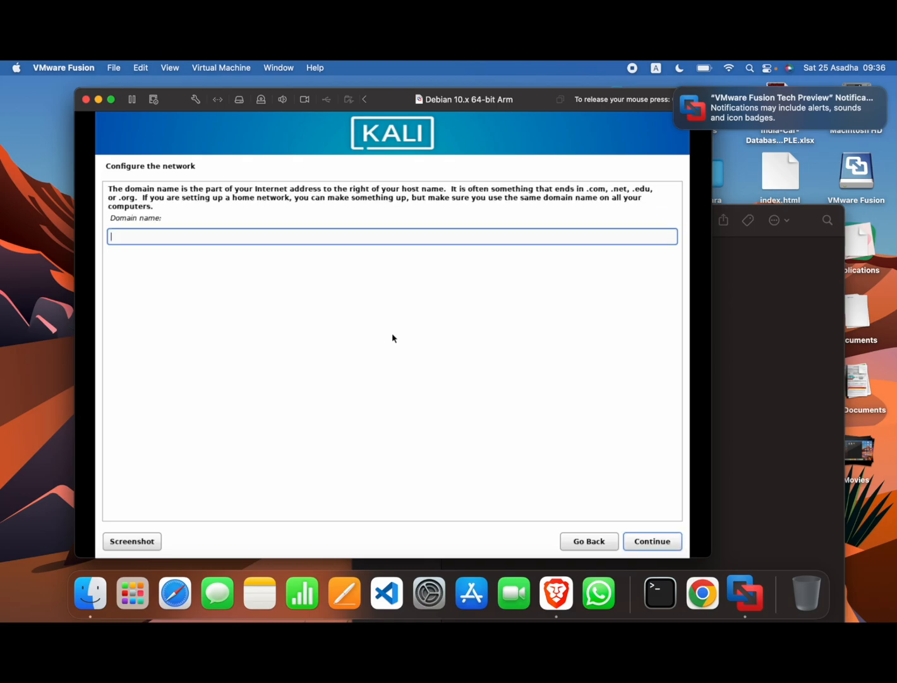
{"action": "key", "text": "Return"}
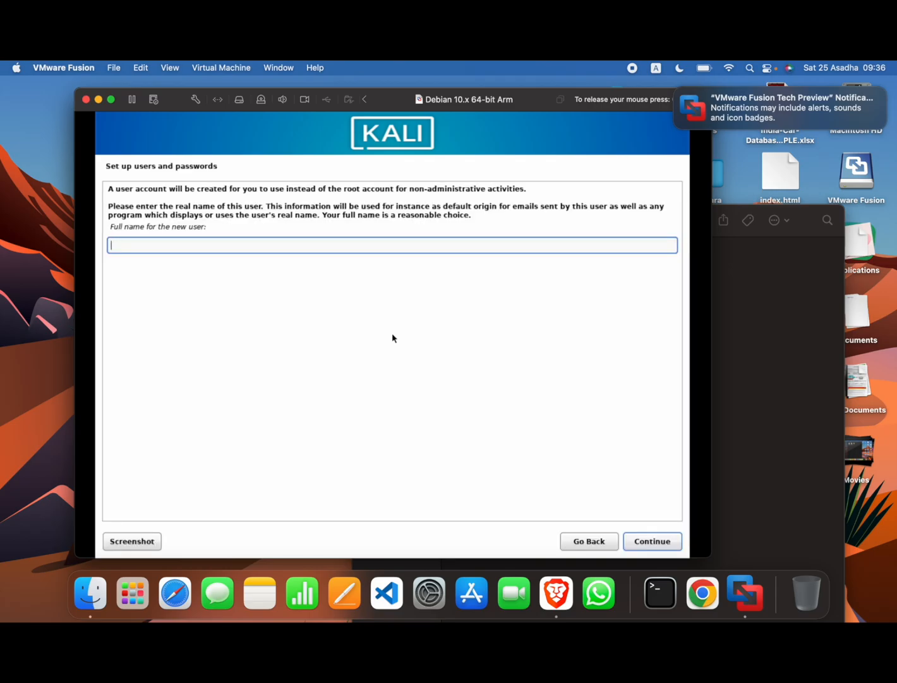
Create the user account with the full name, suggested username and a confirmed password
{"action": "type", "text": "futureverse"}
{"action": "key", "text": "Return"}
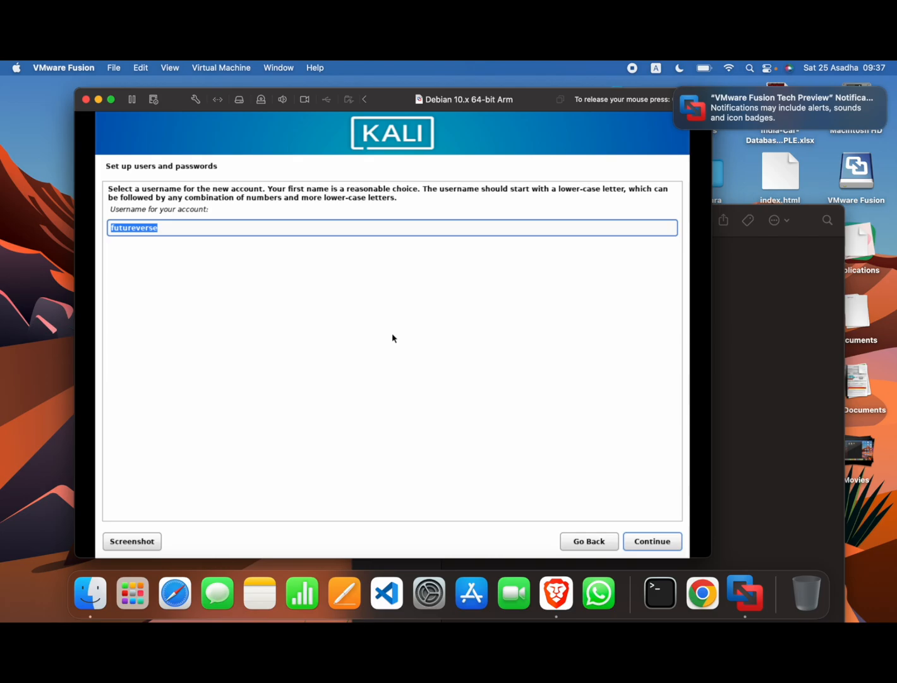
{"action": "key", "text": "Return"}
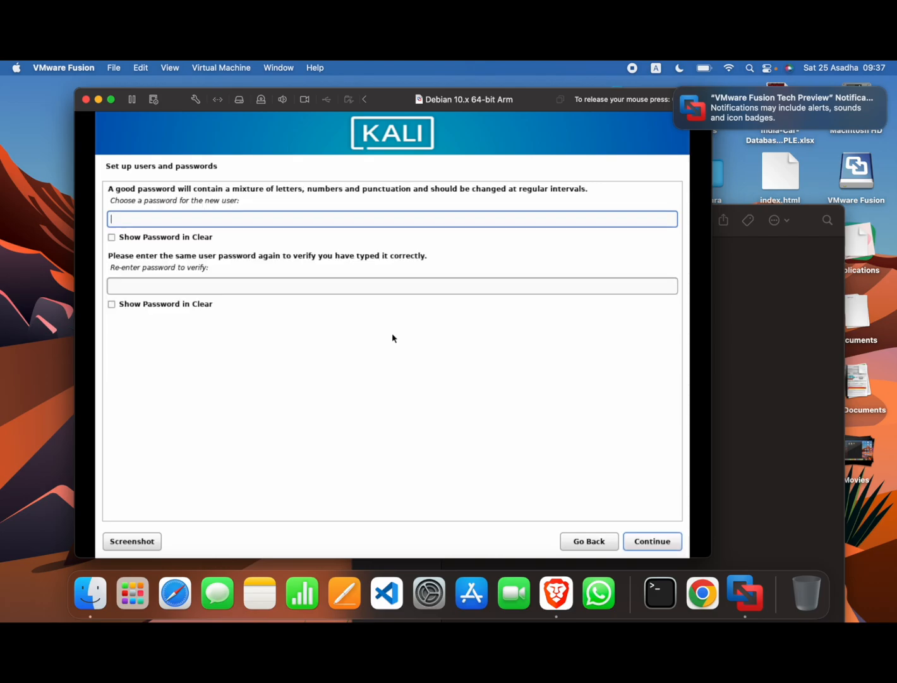
{"action": "type", "text": "kali"}
{"action": "key", "text": "Tab"}
{"action": "key", "text": "Tab"}
{"action": "type", "text": "kali"}
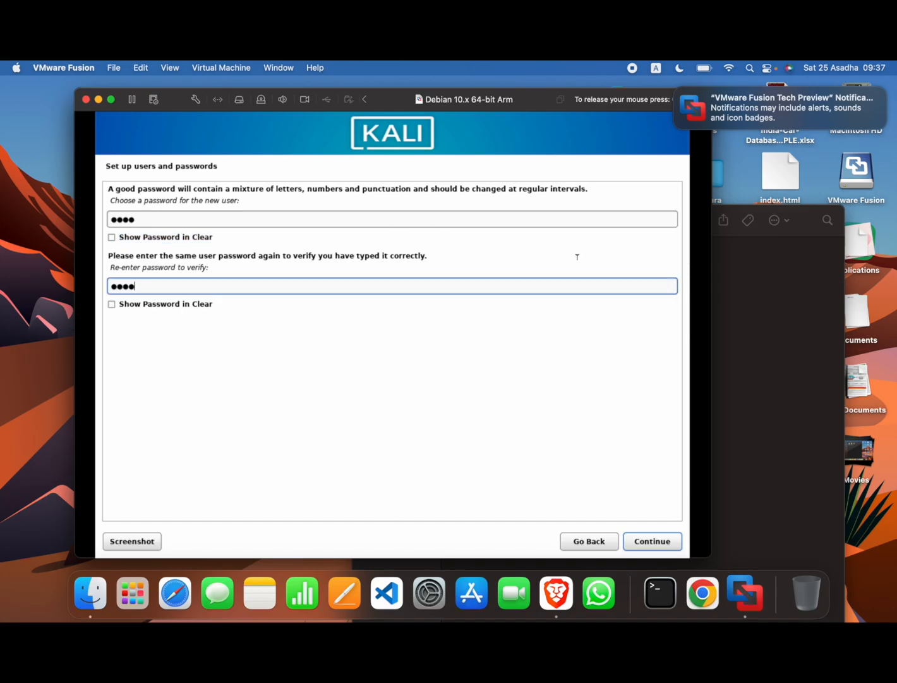
{"action": "left_click", "coordinate": [650, 541]}
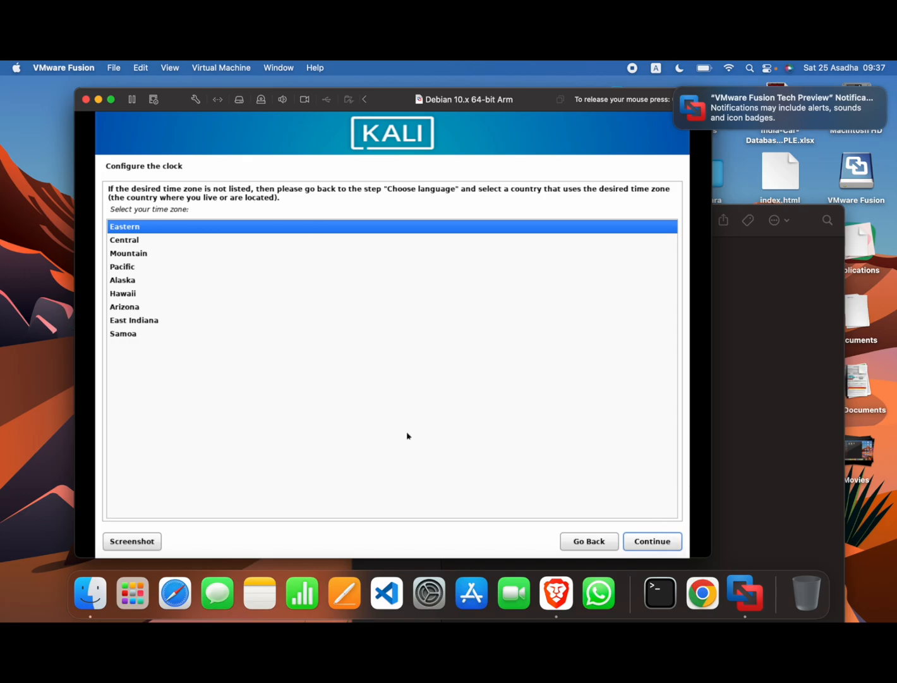
Accept Eastern time, guided-partition the 21.5 GB /dev/nvme0n1 as one partition and write changes
{"action": "left_click", "coordinate": [643, 544]}
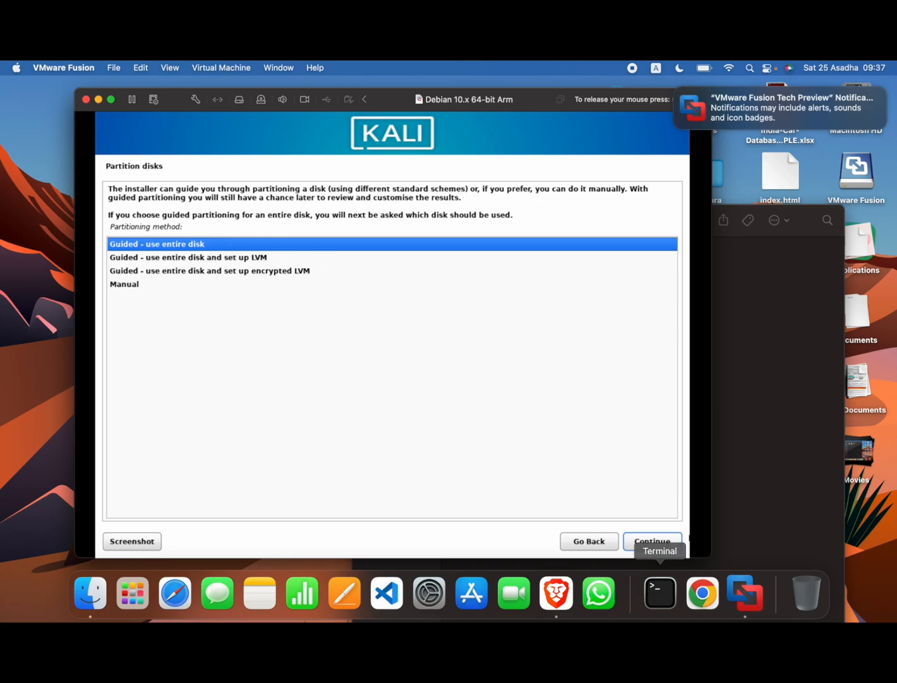
{"action": "left_click", "coordinate": [652, 543]}
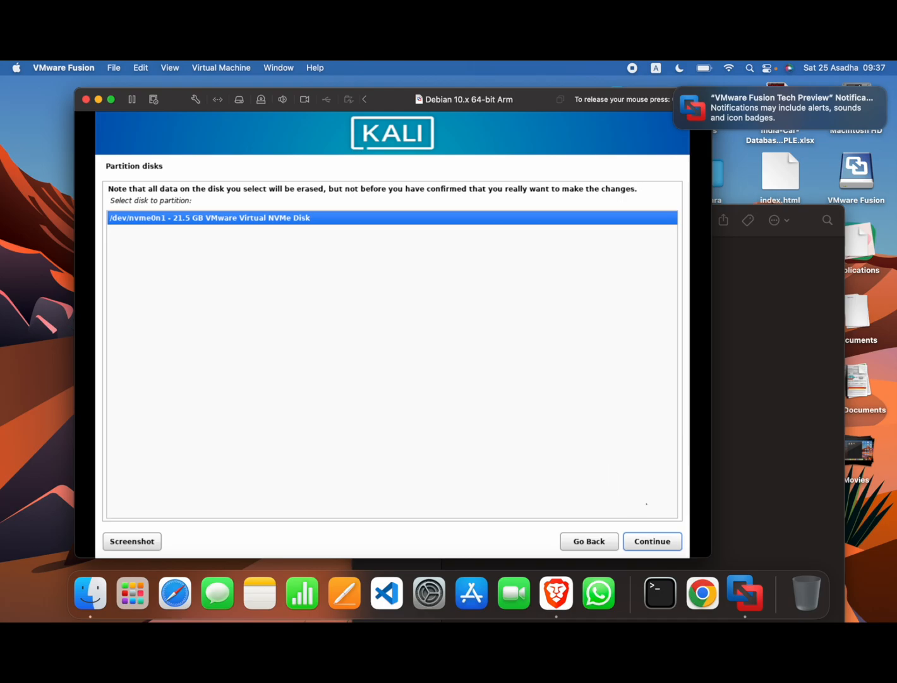
{"action": "left_click", "coordinate": [648, 543]}
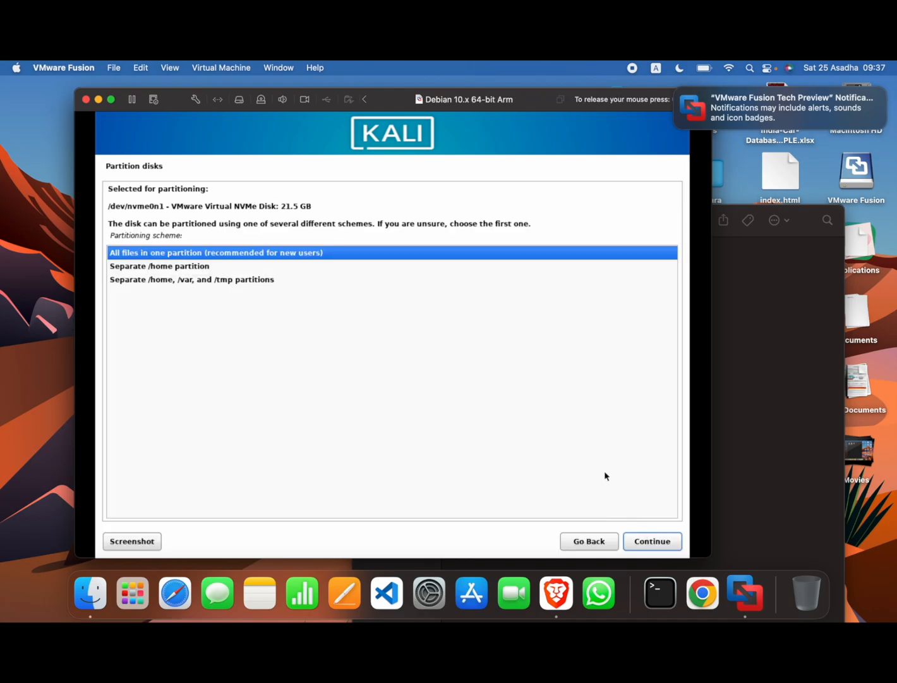
{"action": "left_click", "coordinate": [662, 540]}
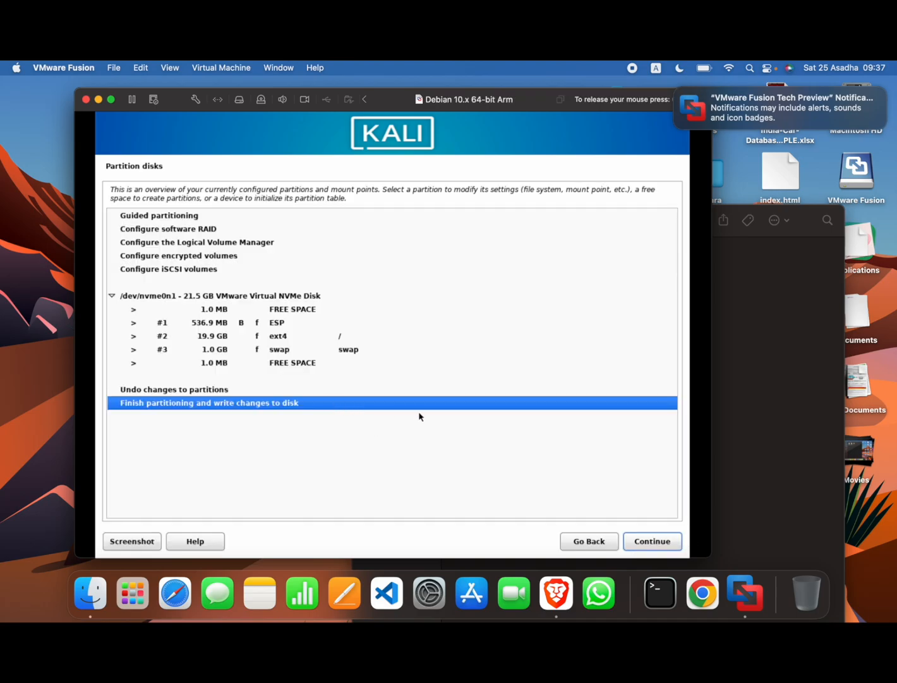
{"action": "left_click", "coordinate": [661, 536]}
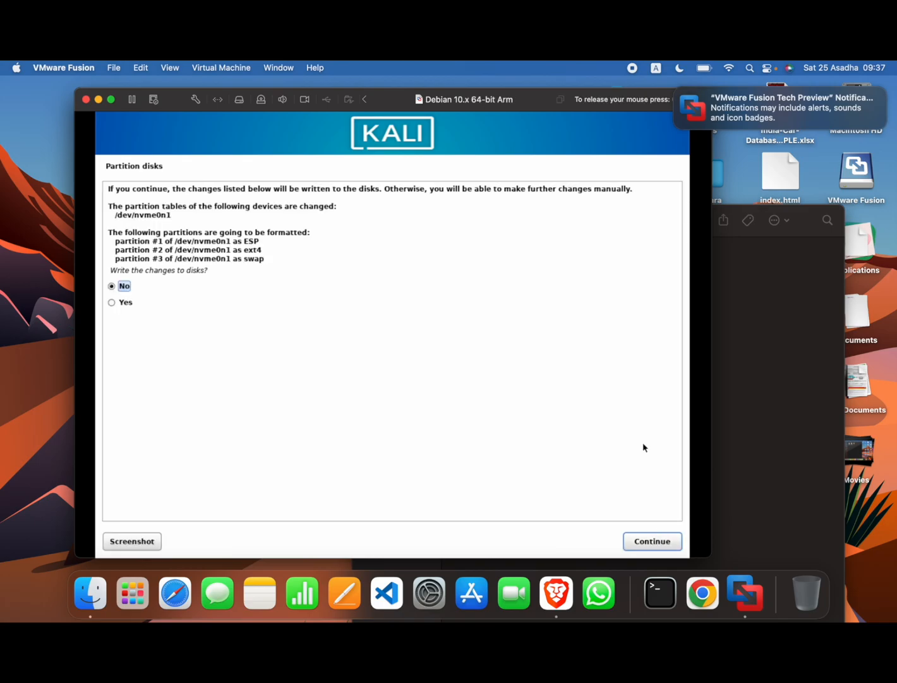
{"action": "left_click", "coordinate": [140, 307]}
{"action": "left_click", "coordinate": [655, 541]}
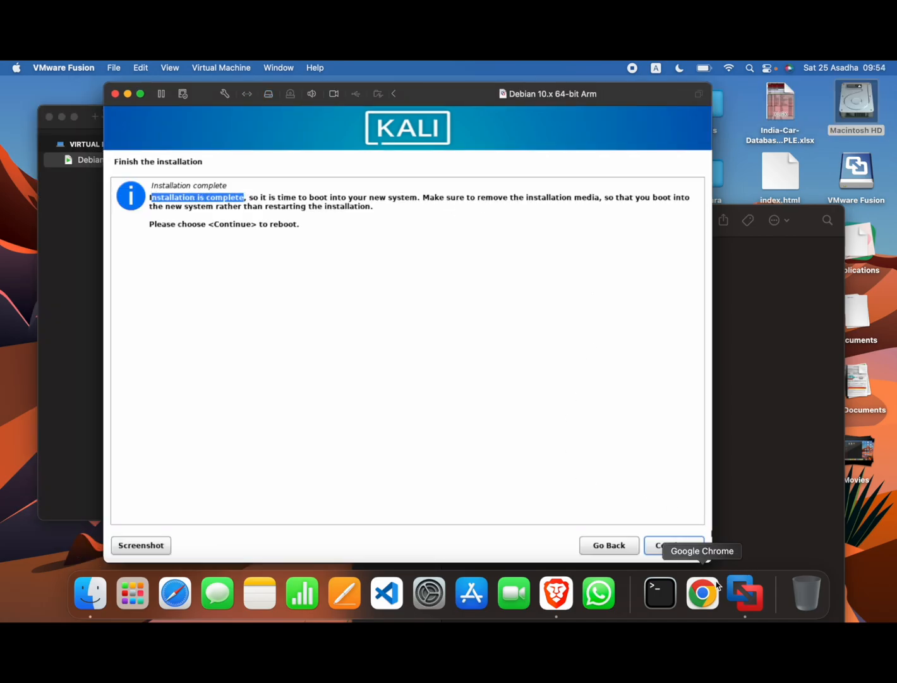
Once installation completes, continue to reboot the VM into the Kali GNU/Linux boot menu
{"action": "left_click", "coordinate": [687, 547]}
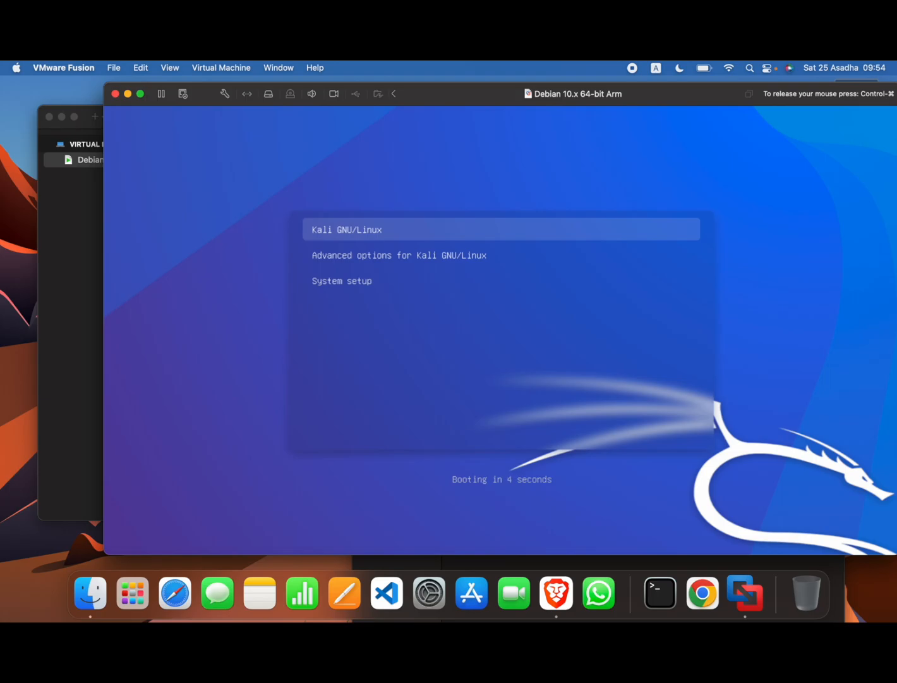
Boot Kali GNU/Linux from GRUB and make the VM window full screen
{"action": "key", "text": "Return"}
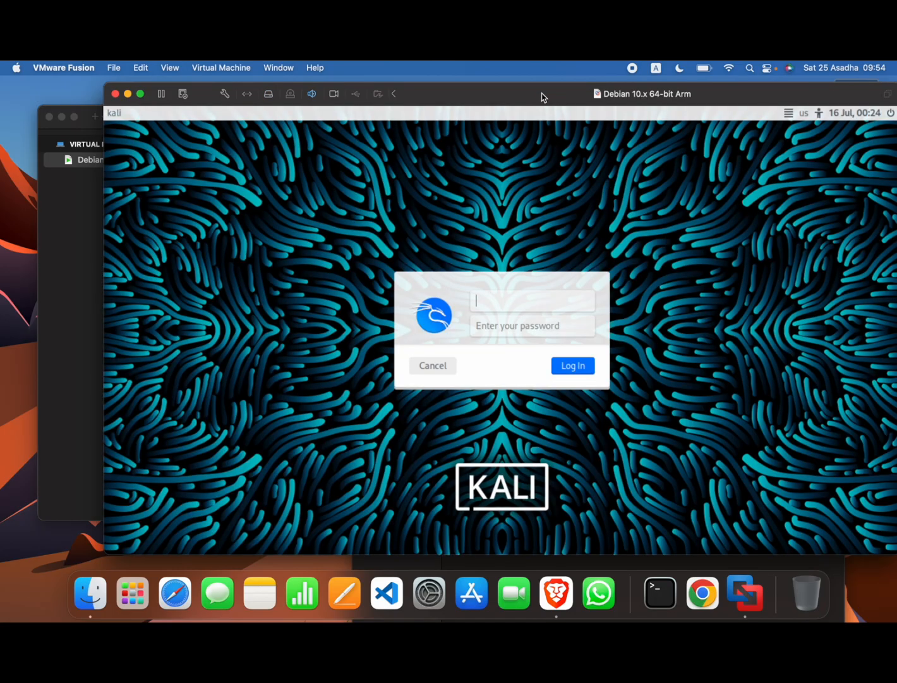
{"action": "left_click_drag", "start_coordinate": [542, 97], "coordinate": [415, 91]}
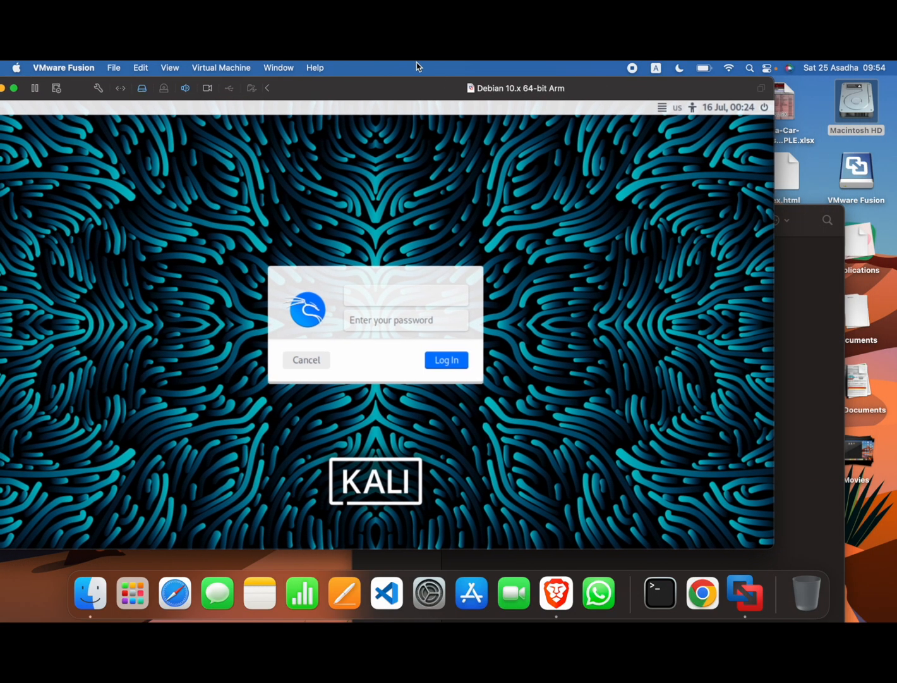
{"action": "left_click", "coordinate": [14, 90]}
Log in to the Kali desktop with the user's username and password
{"action": "type", "text": "futureverse"}
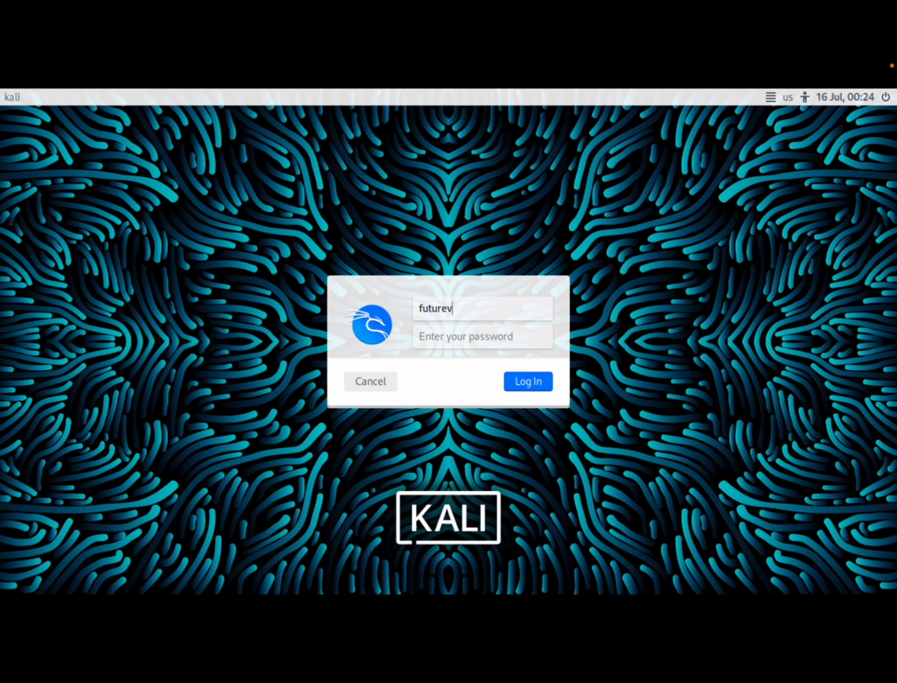
{"action": "left_click", "coordinate": [449, 337]}
{"action": "type", "text": "kali"}
{"action": "key", "text": "Return"}
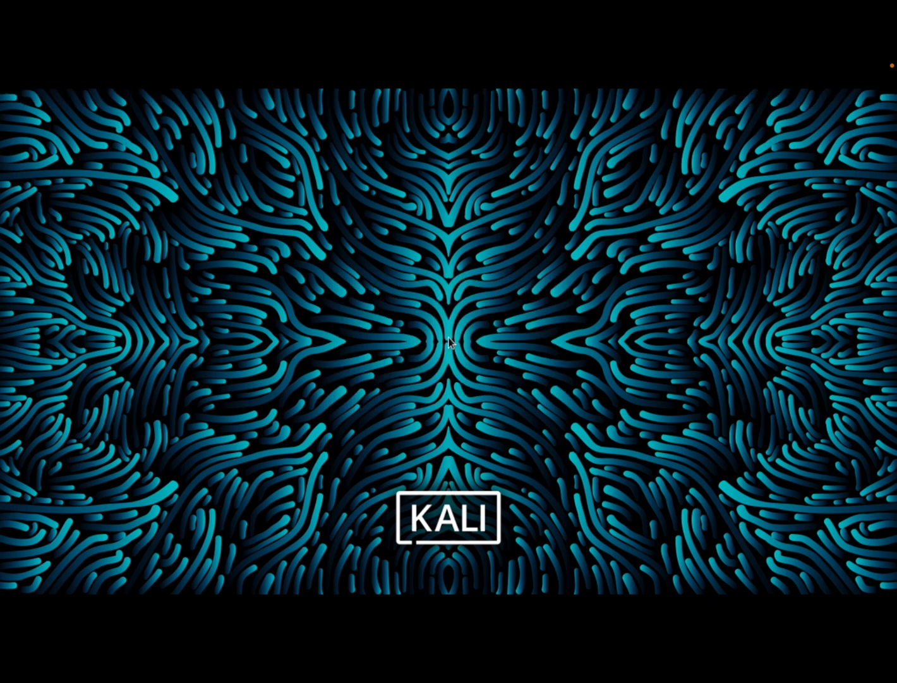